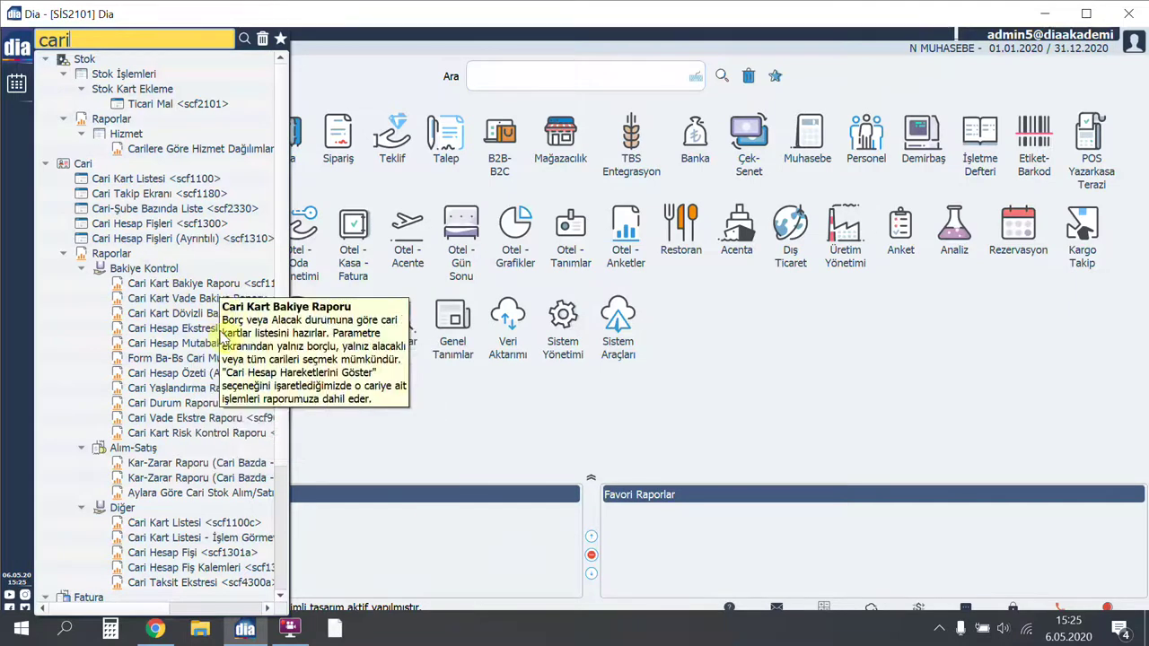
# - Open the Cari Hesap Ekstresi report and look through its list of available report designs
pyautogui.click(179, 329)
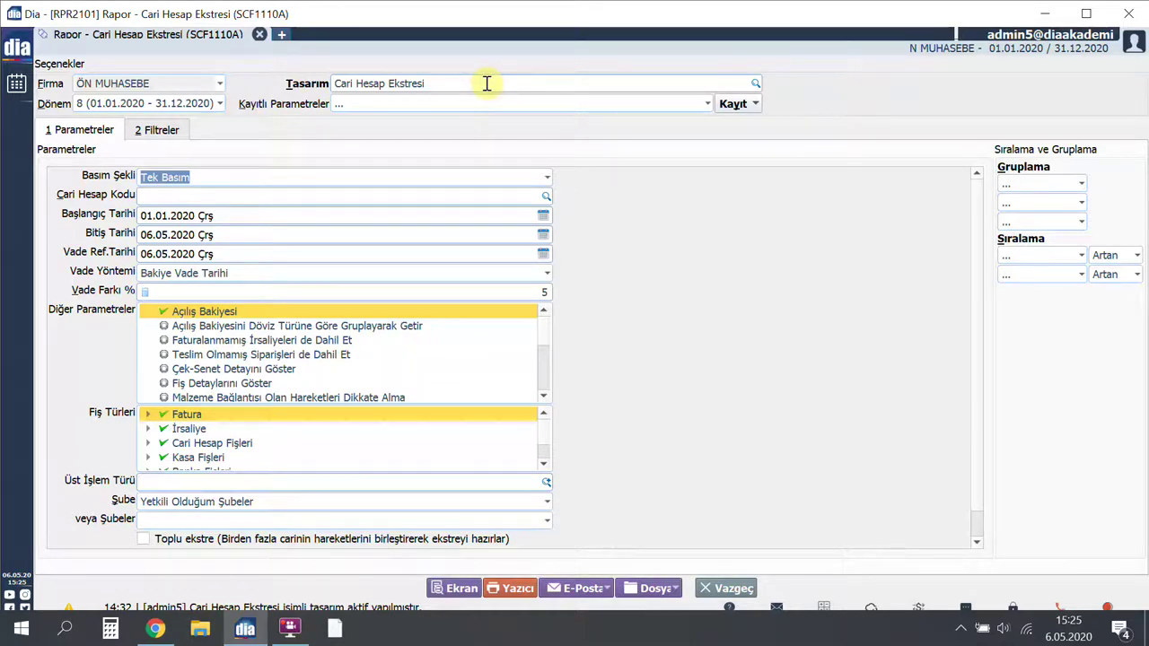
pyautogui.click(755, 83)
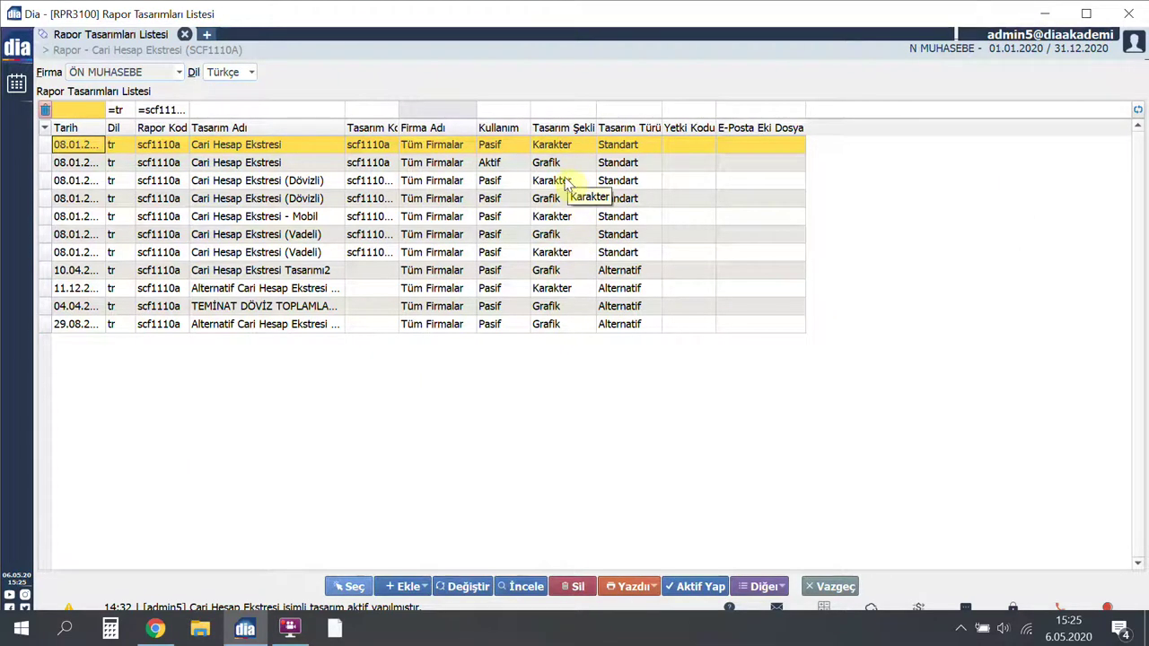
pyautogui.click(293, 147)
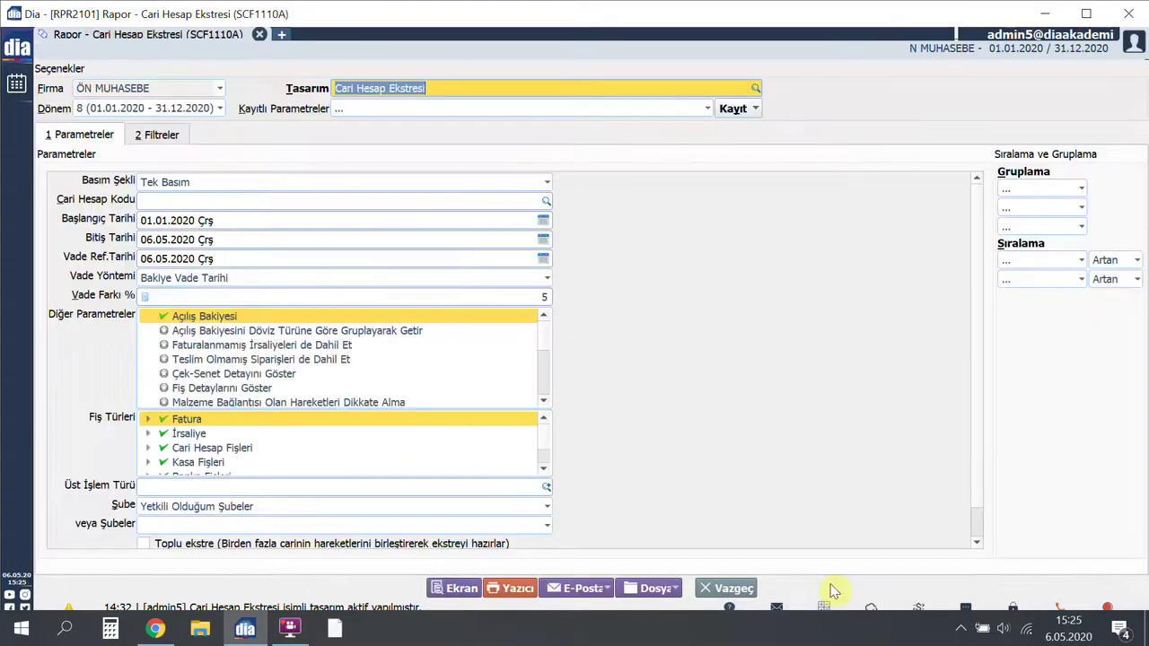
pyautogui.click(829, 586)
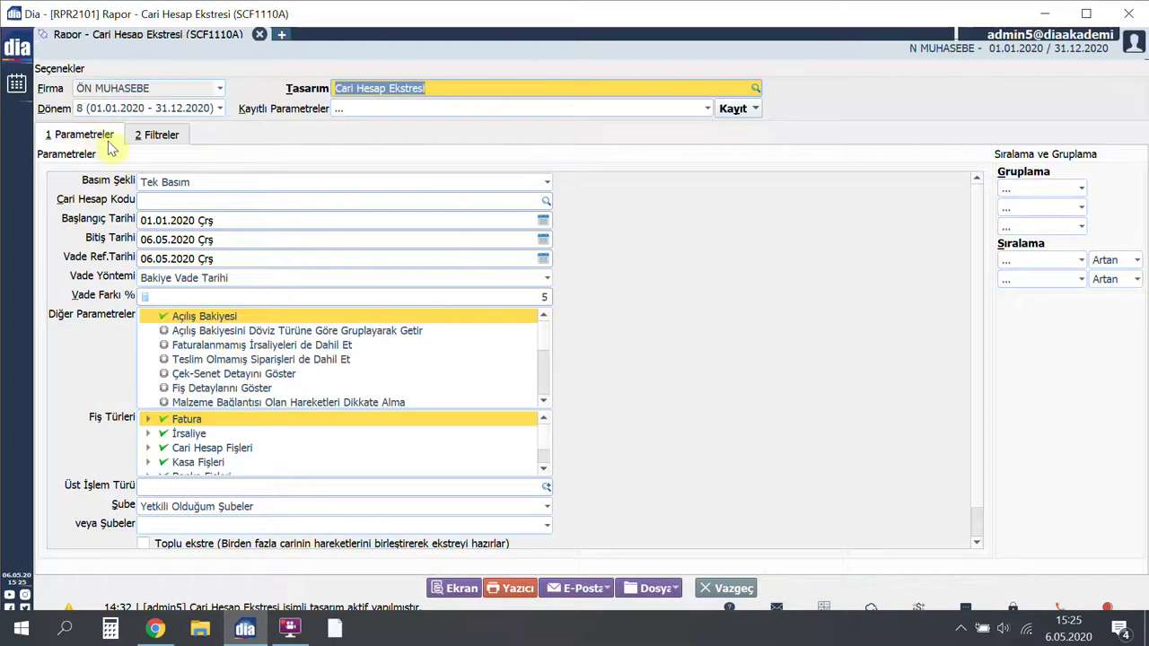
# - Set the print type to Tek Basım and choose ysr enerji as the report's current account
pyautogui.click(229, 183)
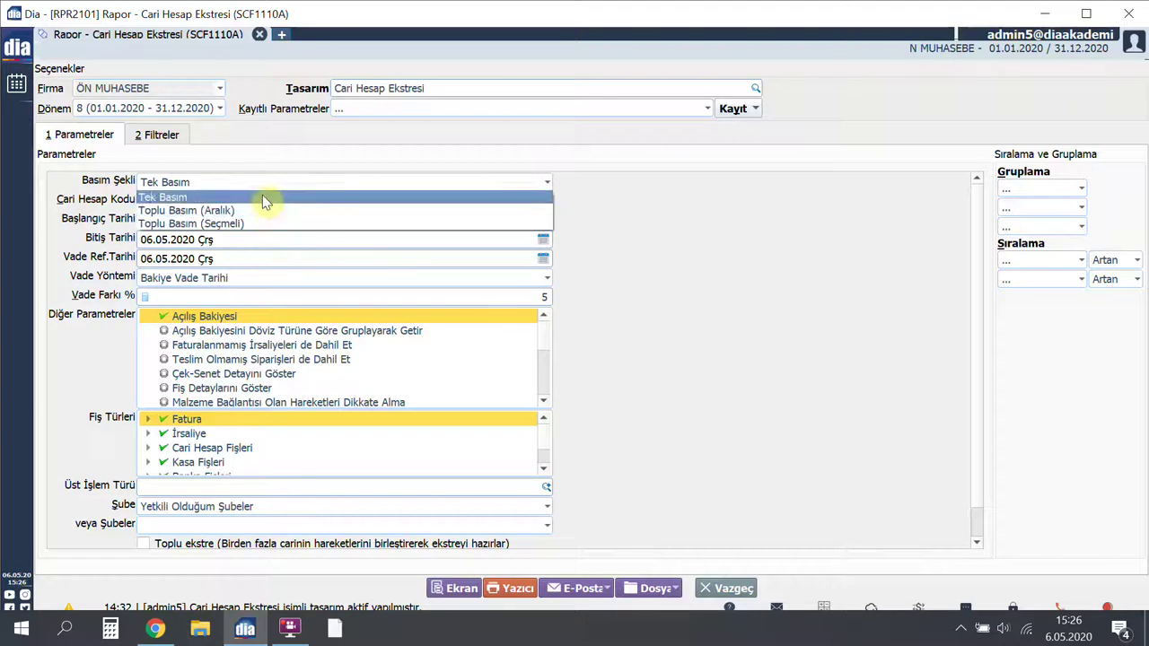
pyautogui.click(262, 196)
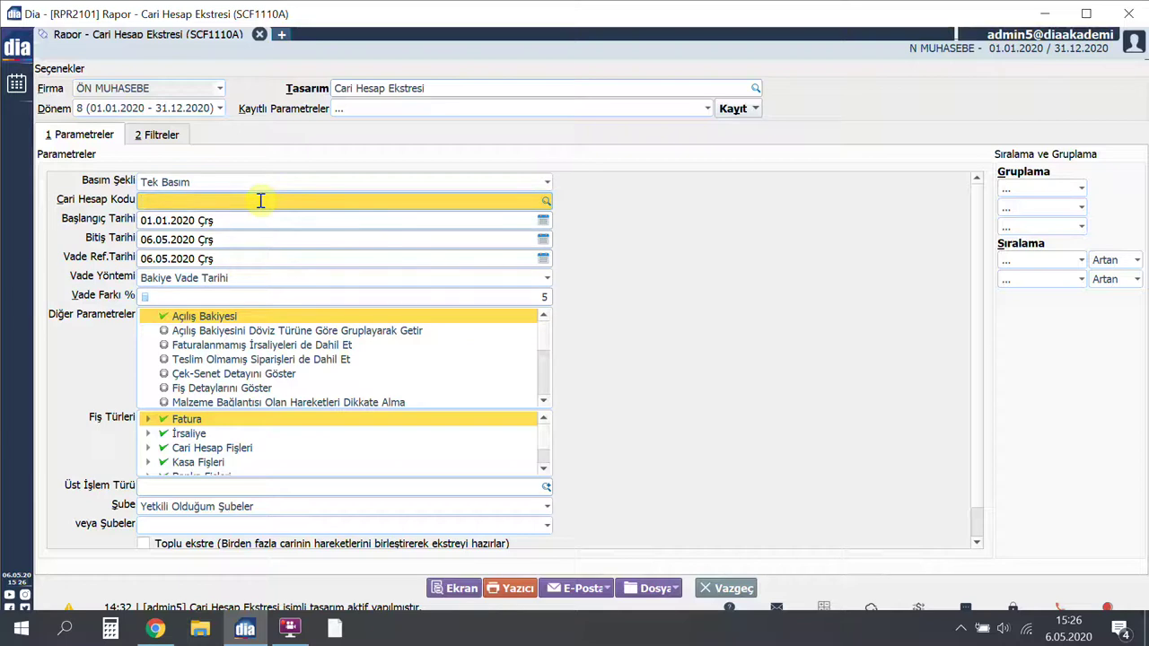
pyautogui.press('Return')
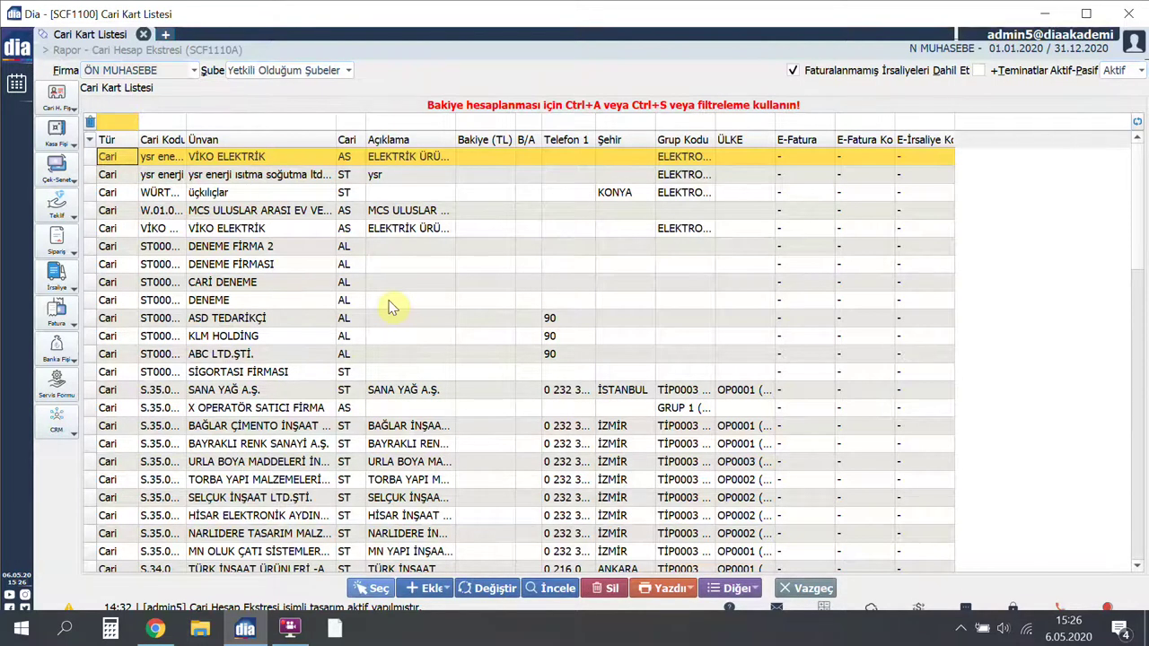
pyautogui.click(260, 176)
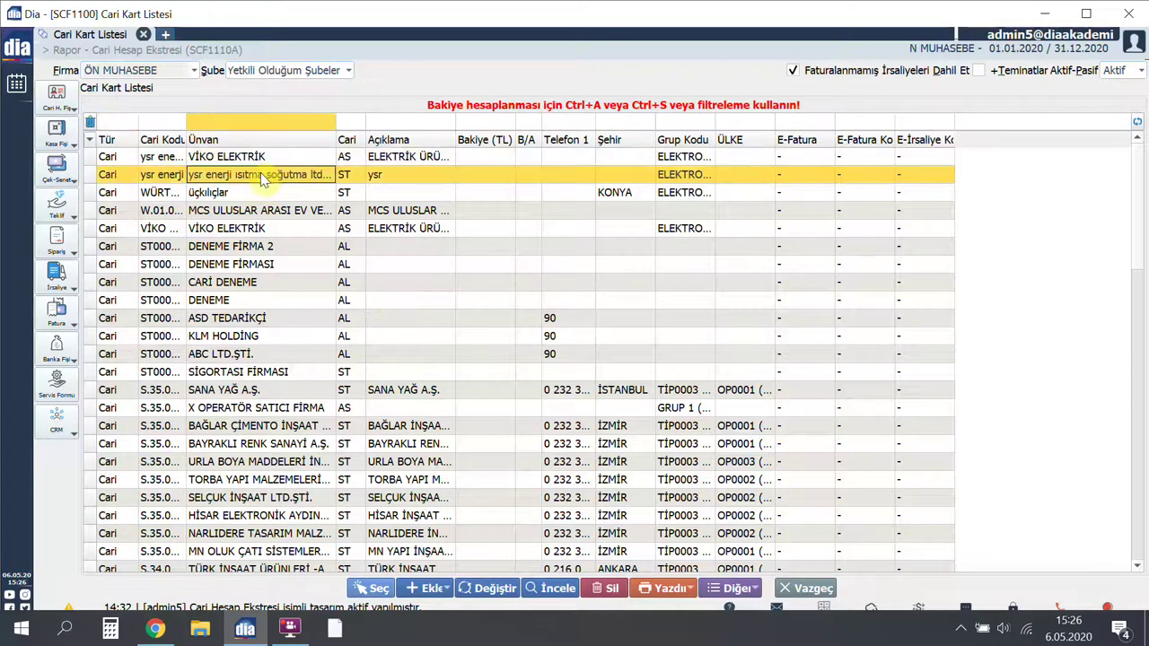
pyautogui.click(380, 589)
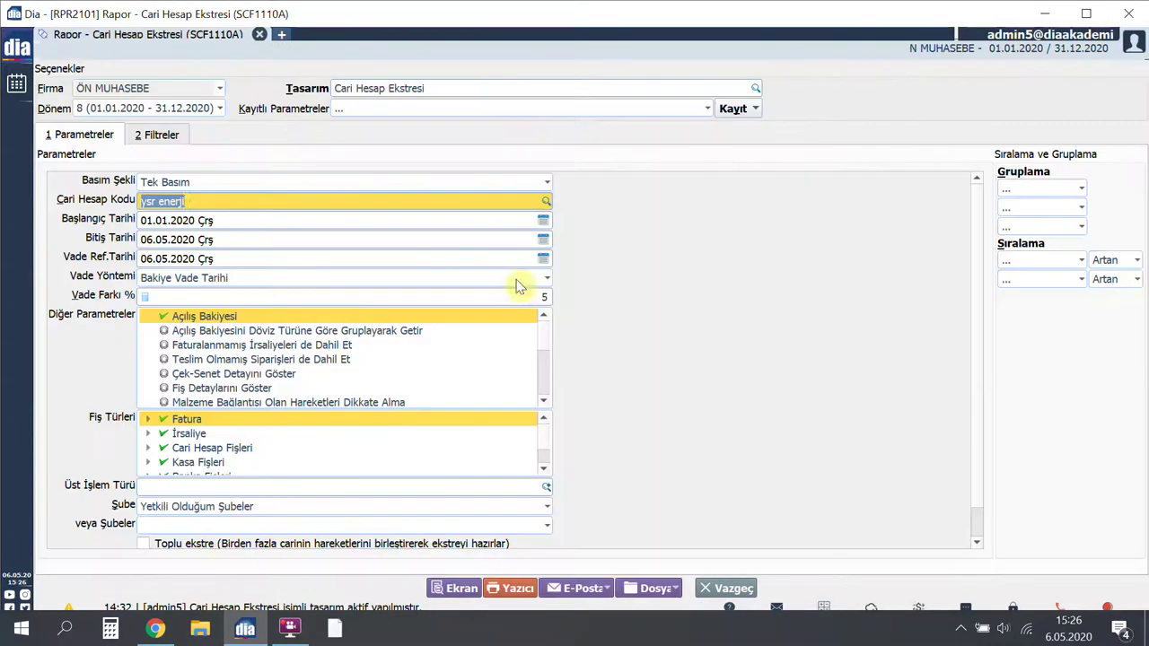
# - Set the report's start date to 25.11.2019 and its due-date method to Bakiye Vade Tarihi
pyautogui.click(543, 222)
pyautogui.click(345, 248)
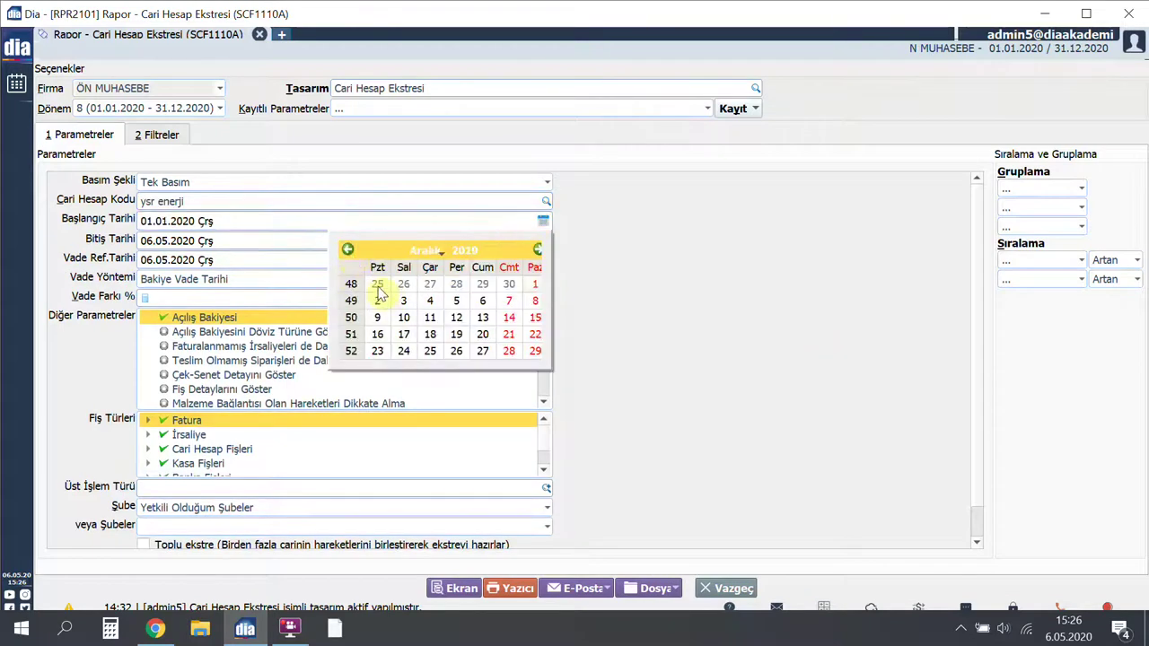
pyautogui.click(377, 281)
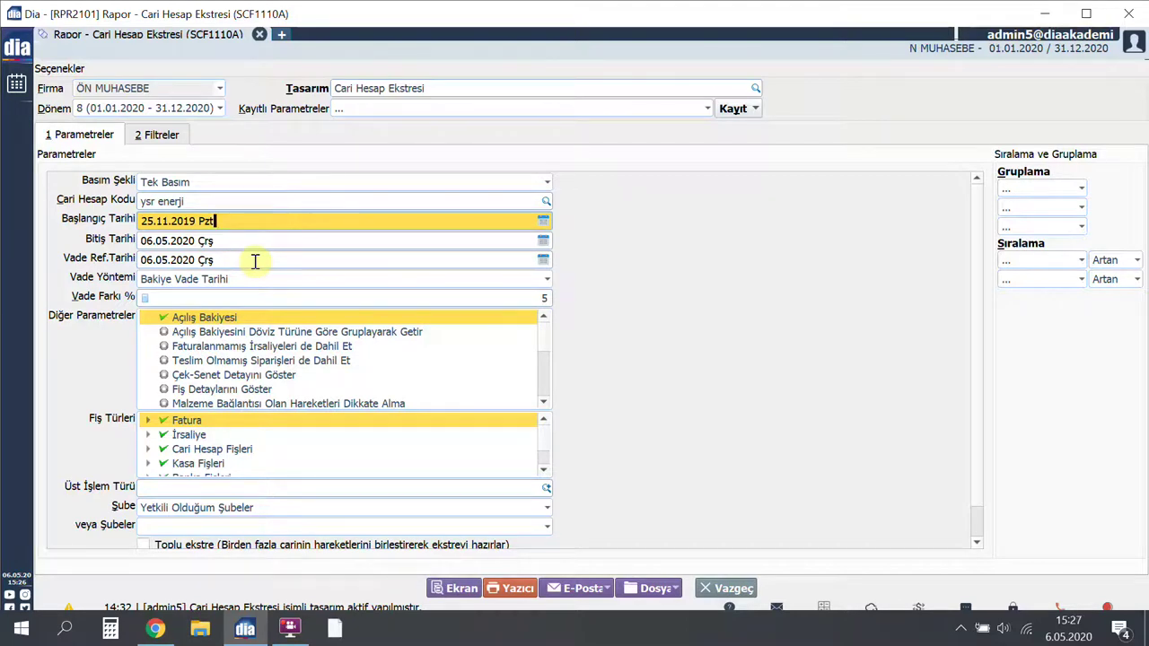
pyautogui.click(257, 279)
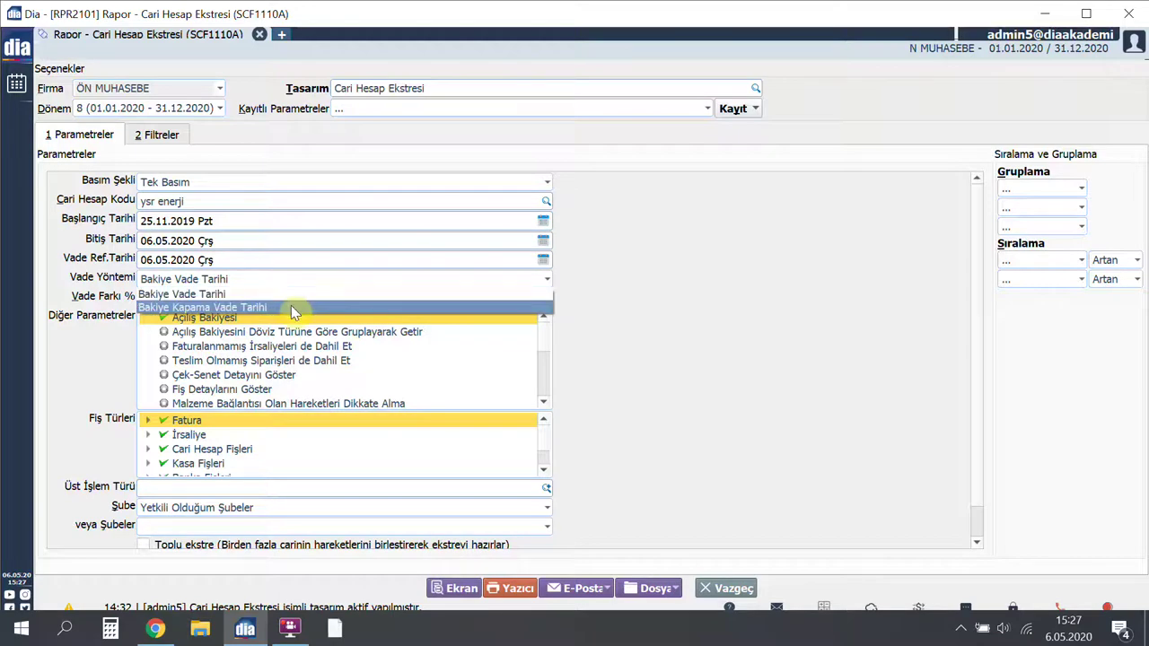
pyautogui.click(291, 295)
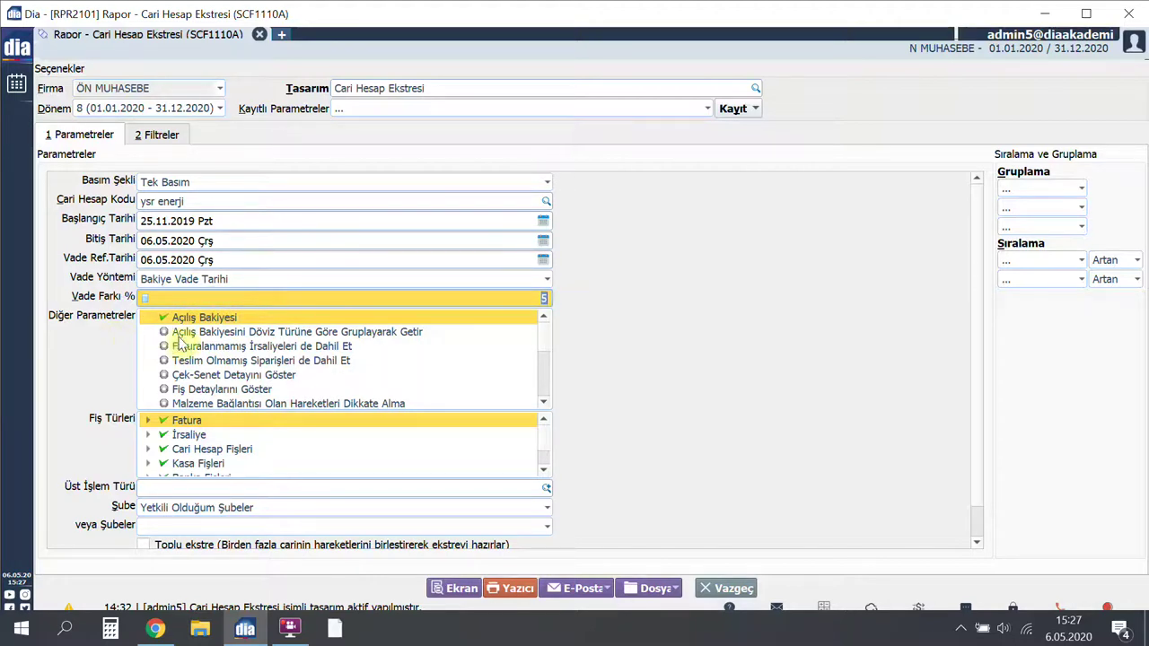
# - Include uninvoiced delivery notes and undelivered orders in the report, and enable the cheque and promissory note details
pyautogui.click(272, 346)
pyautogui.click(268, 361)
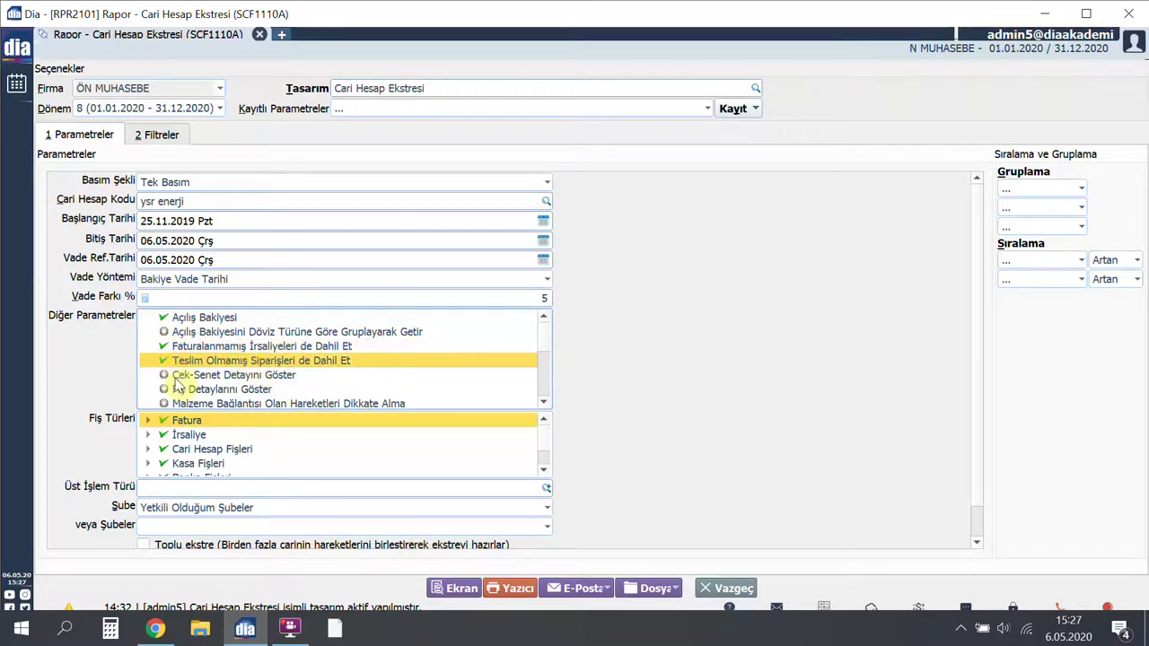
pyautogui.click(175, 376)
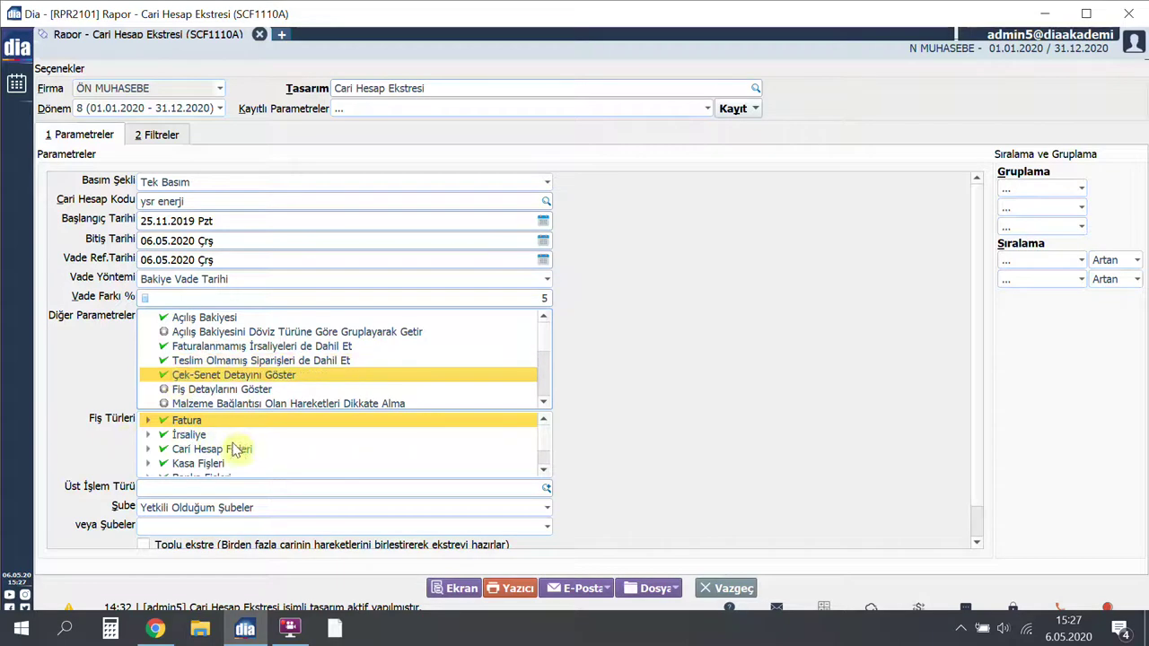
# - Examine the report's voucher types, remaining parameters, and the available grouping and sorting options
pyautogui.scroll(-1, 244, 450)
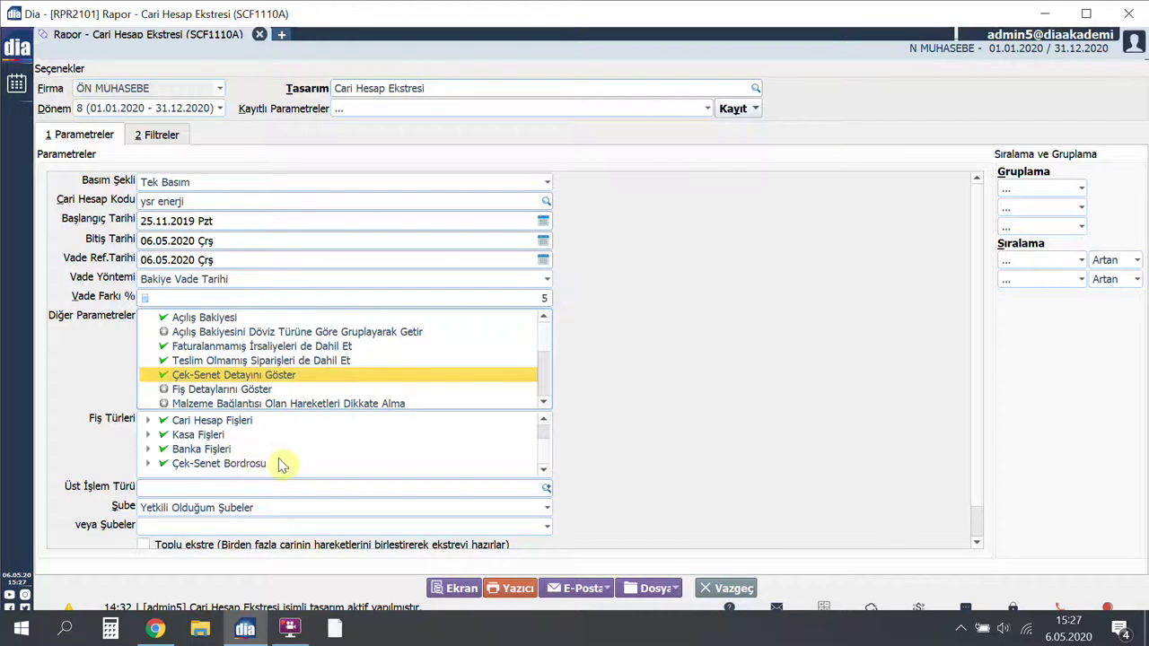
pyautogui.scroll(1, 238, 457)
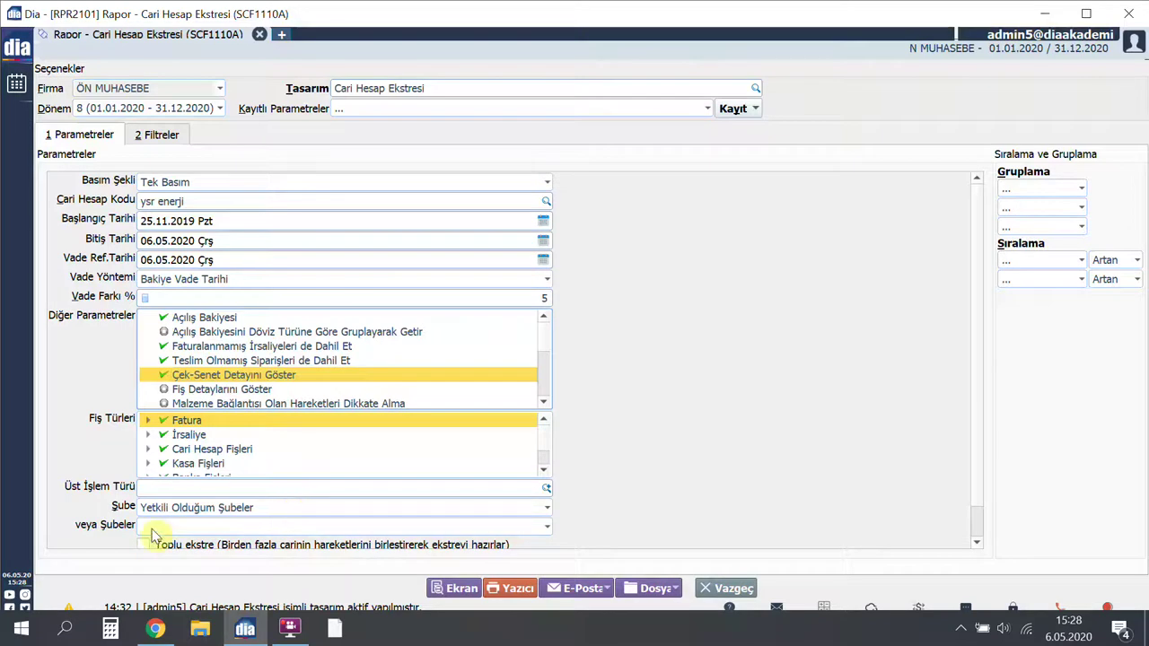
pyautogui.scroll(-1, 152, 536)
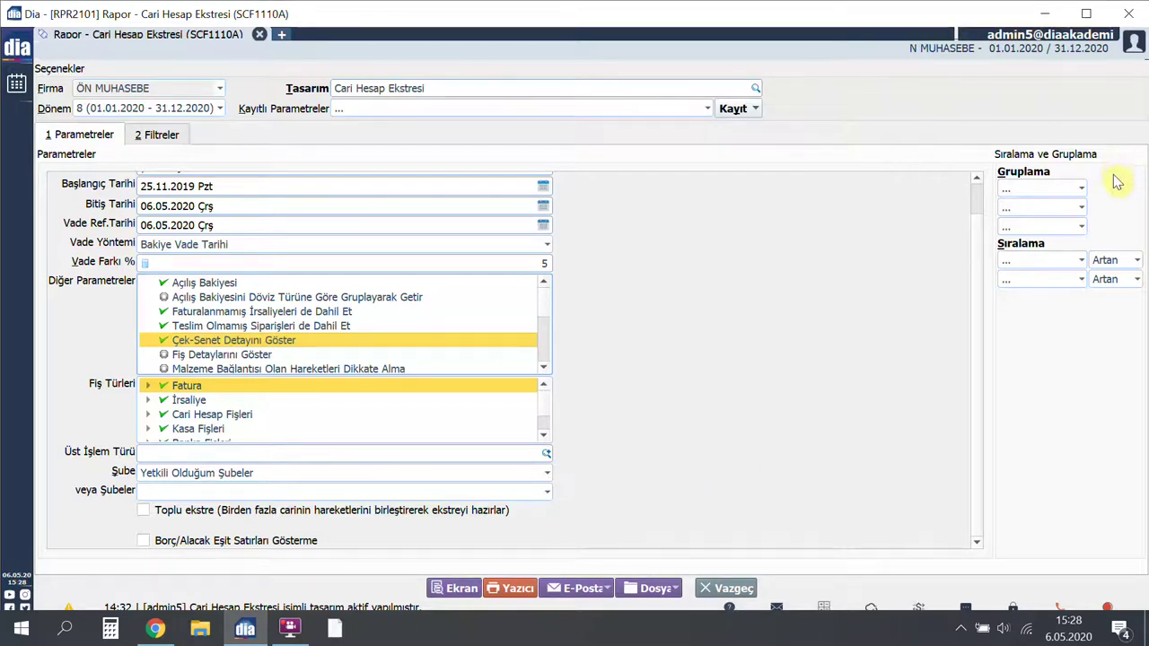
pyautogui.click(1083, 189)
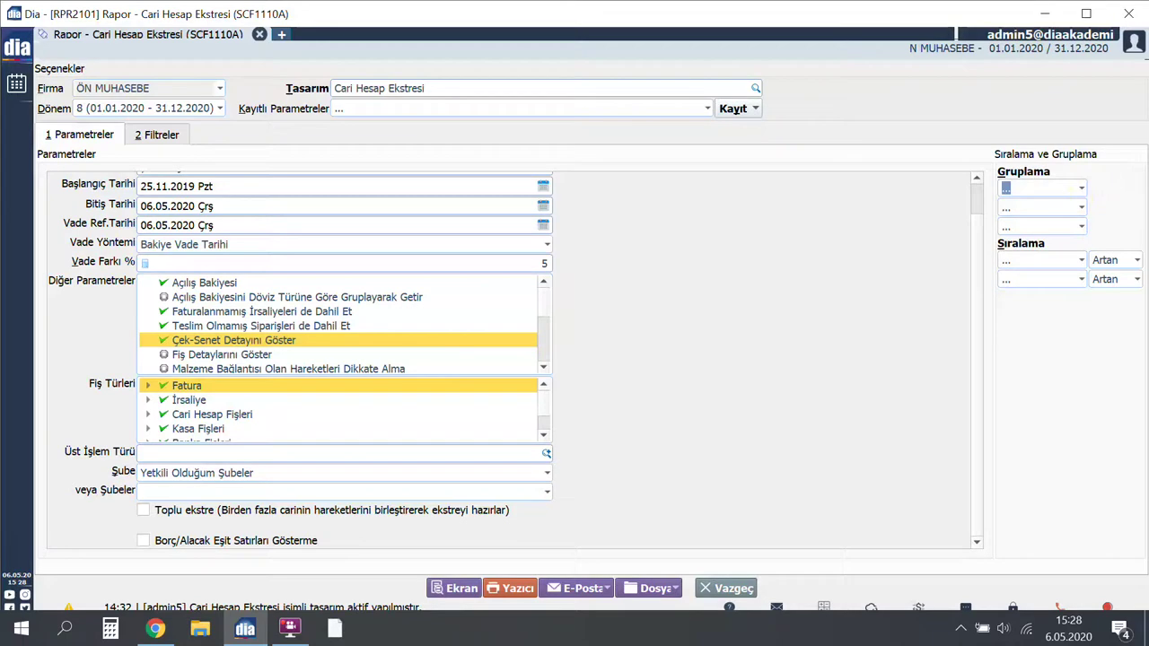
pyautogui.click(1083, 197)
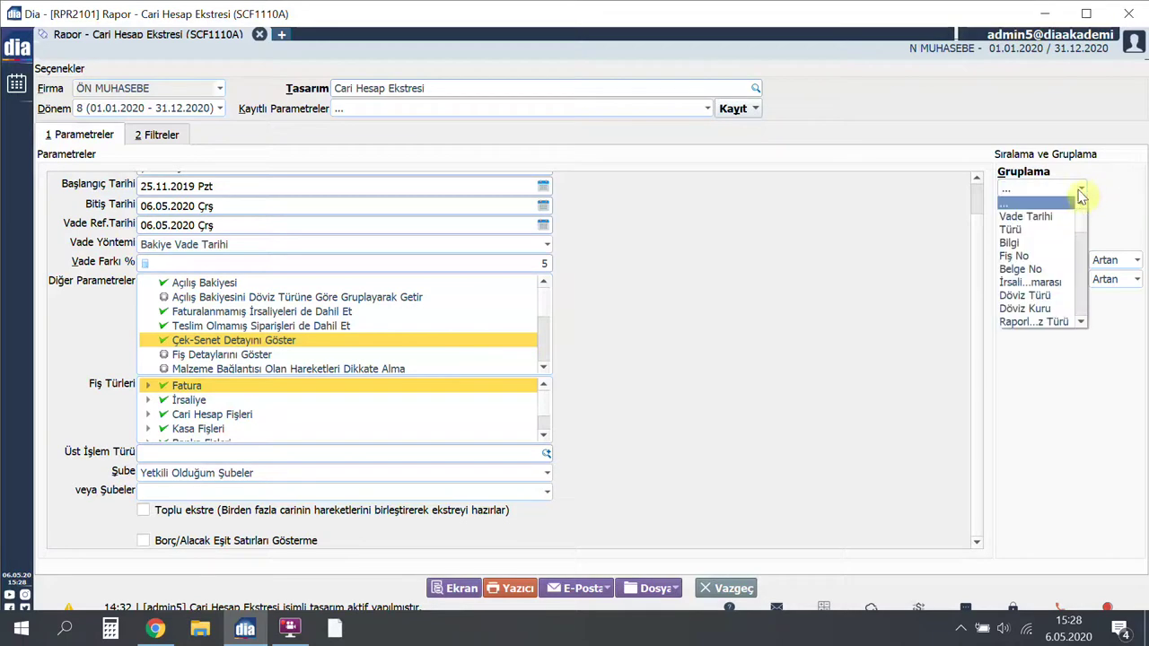
pyautogui.click(1107, 229)
pyautogui.click(1082, 260)
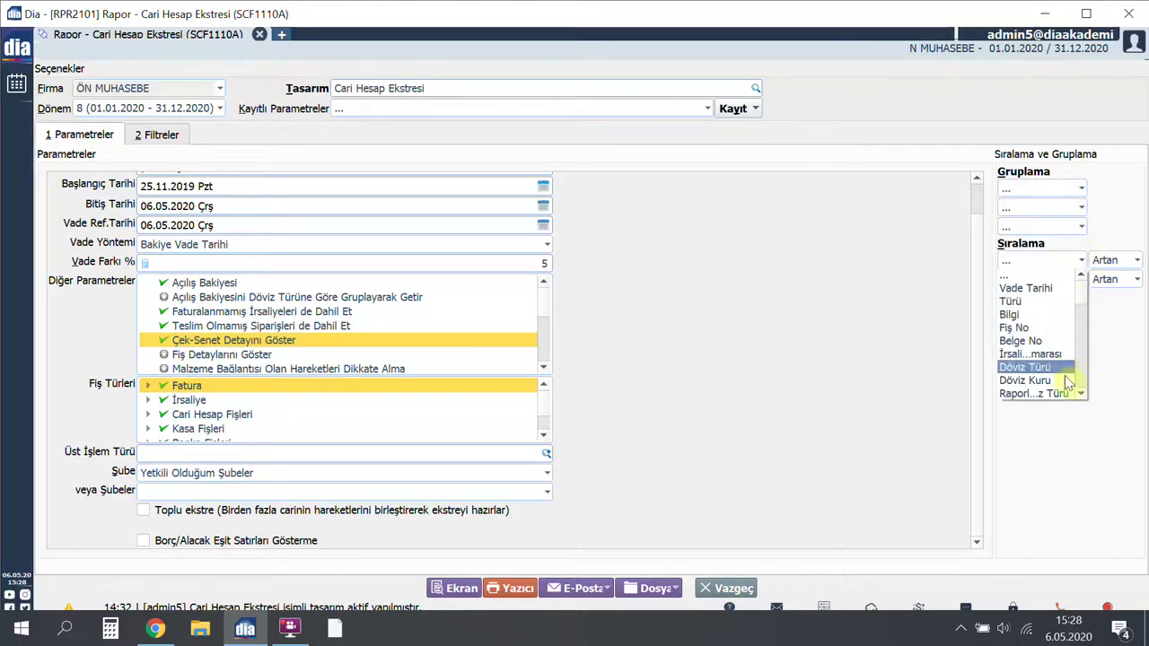
pyautogui.click(1112, 259)
pyautogui.click(1135, 259)
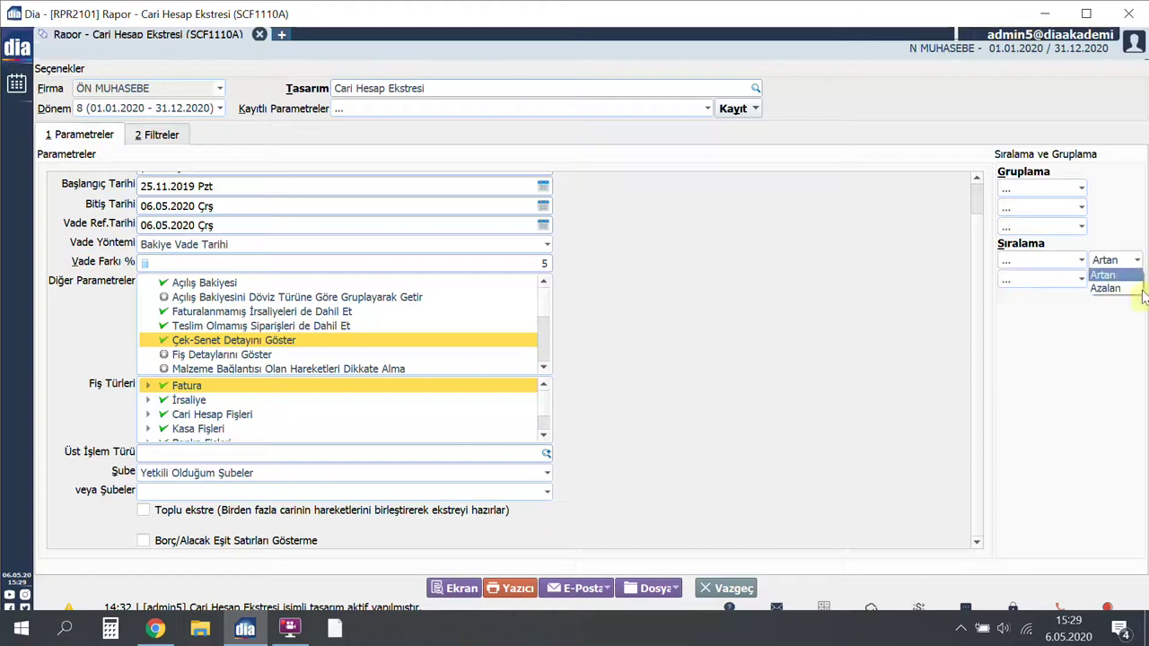
pyautogui.click(1134, 355)
# - Check the report's available filters and display the account statement for ysr enerji on screen
pyautogui.click(157, 134)
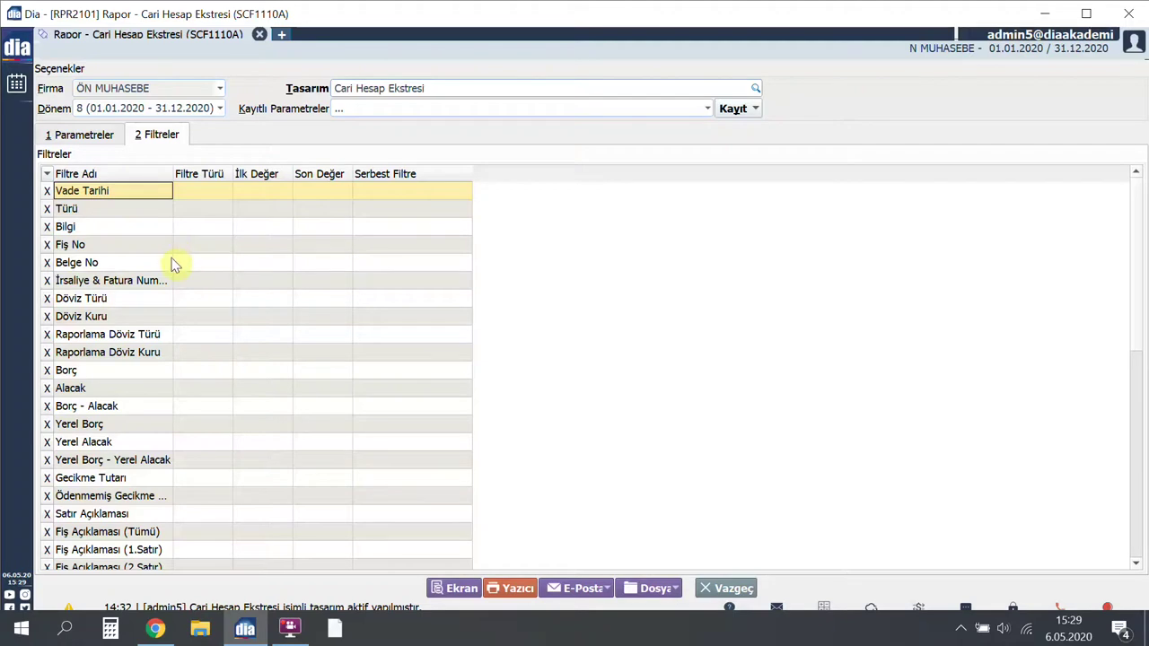
pyautogui.click(459, 593)
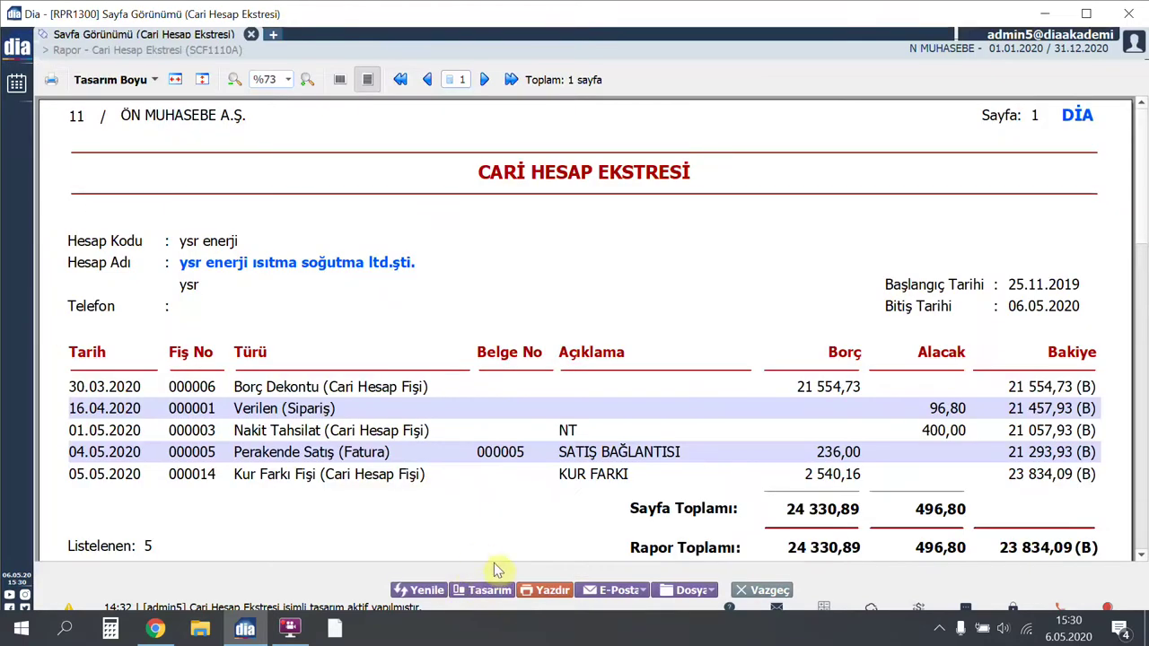
pyautogui.scroll(-2, 583, 406)
pyautogui.scroll(2, 583, 406)
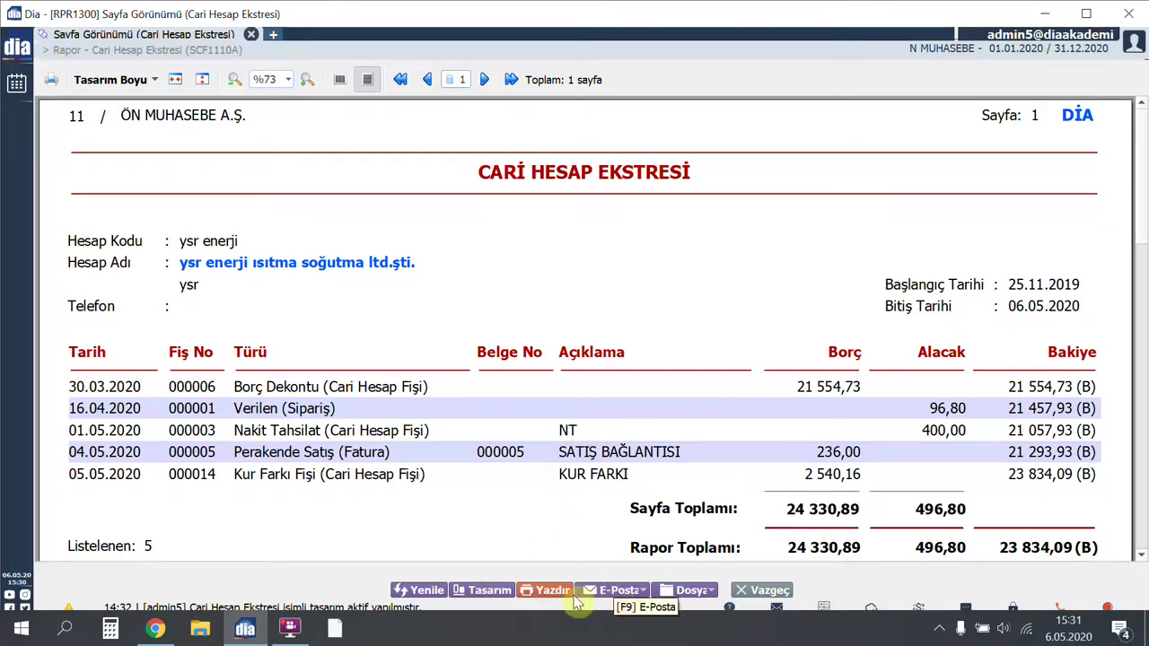
# - Examine the statement's printer settings and the file formats offered for e-mailing and exporting it
pyautogui.click(547, 589)
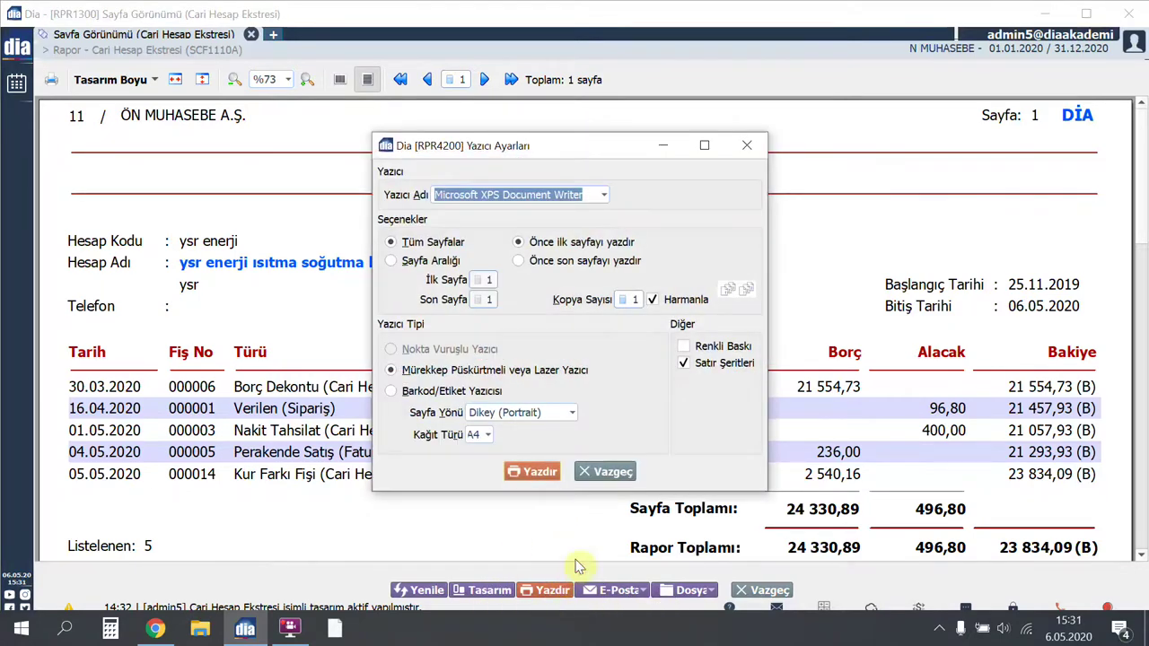
pyautogui.click(601, 475)
pyautogui.click(617, 589)
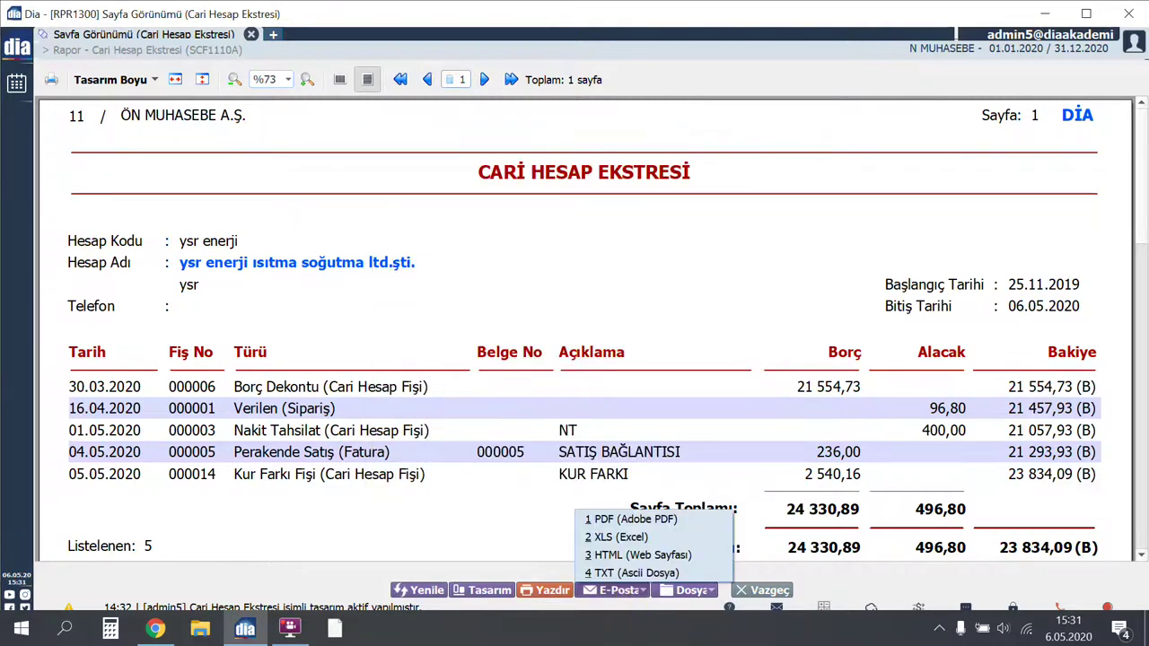
pyautogui.click(689, 590)
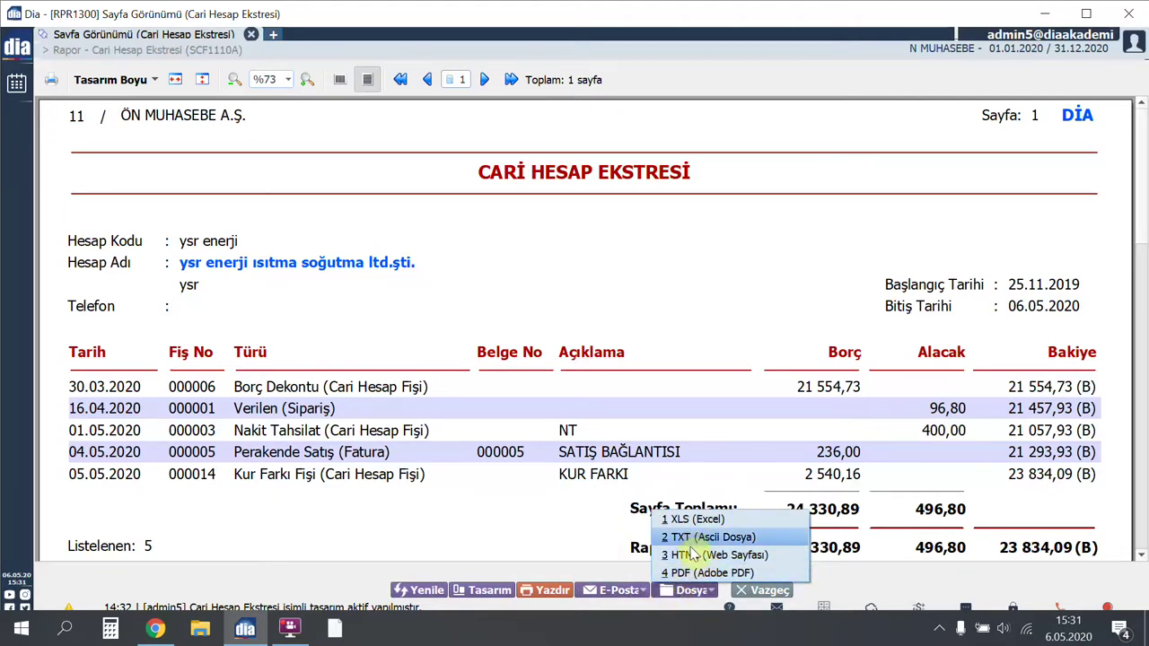
pyautogui.click(699, 574)
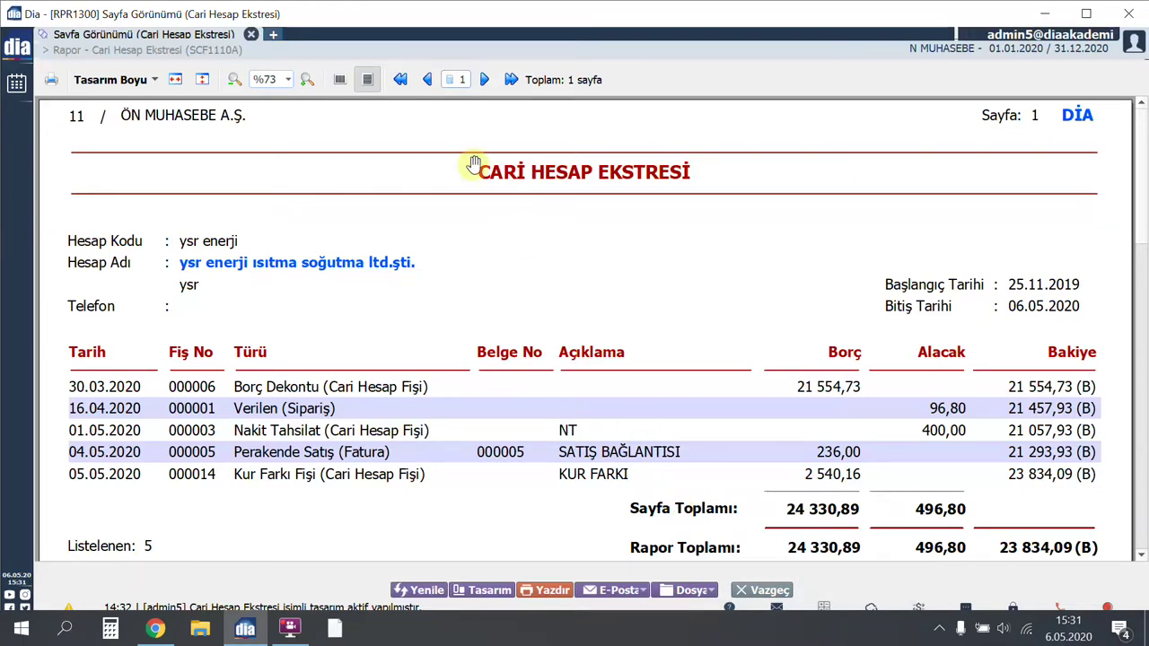
# - Open the current account card list in a new tab and start the Cari Hesap Ekstresi report for ysr enerji from it
pyautogui.click(272, 34)
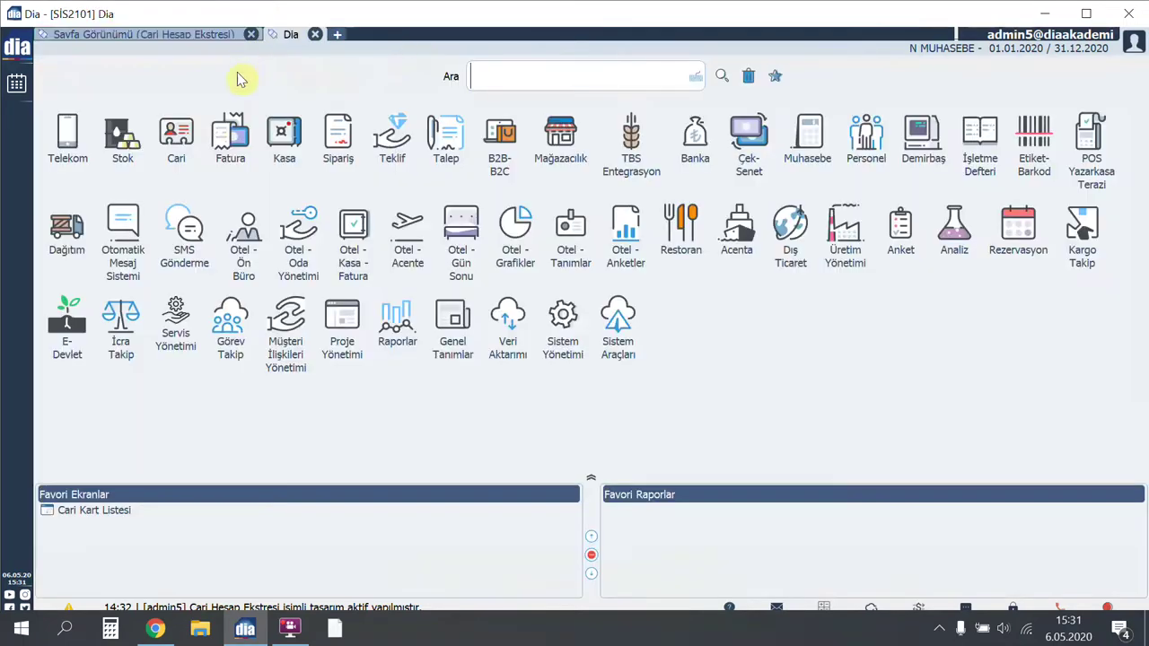
pyautogui.click(179, 135)
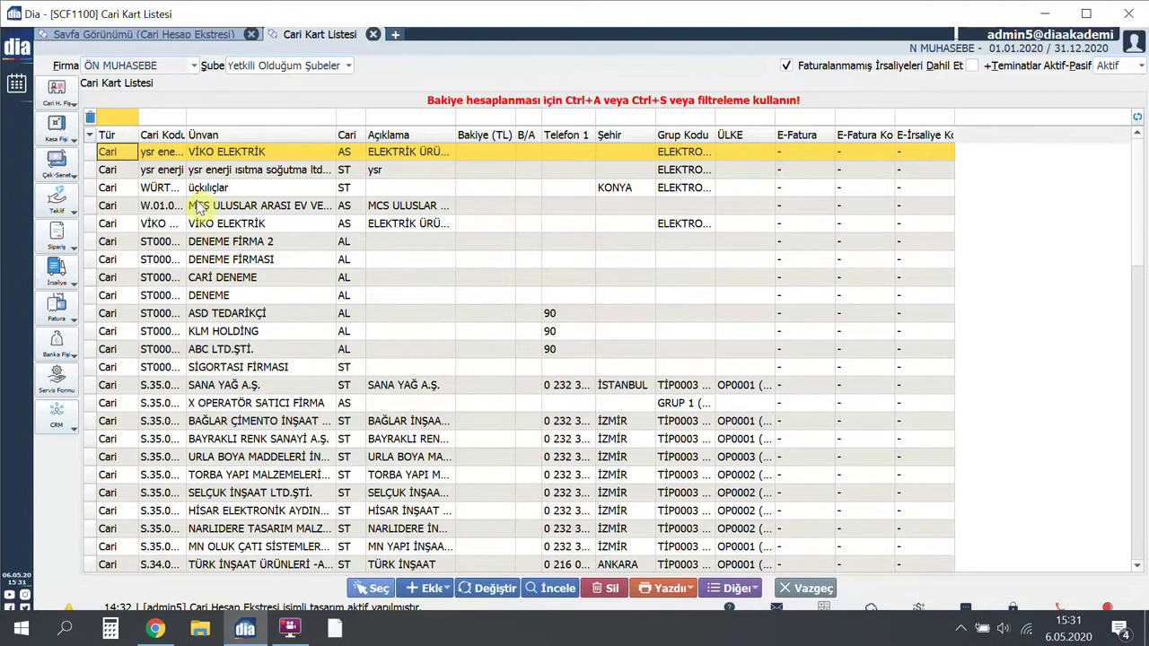
pyautogui.click(244, 170)
pyautogui.click(668, 588)
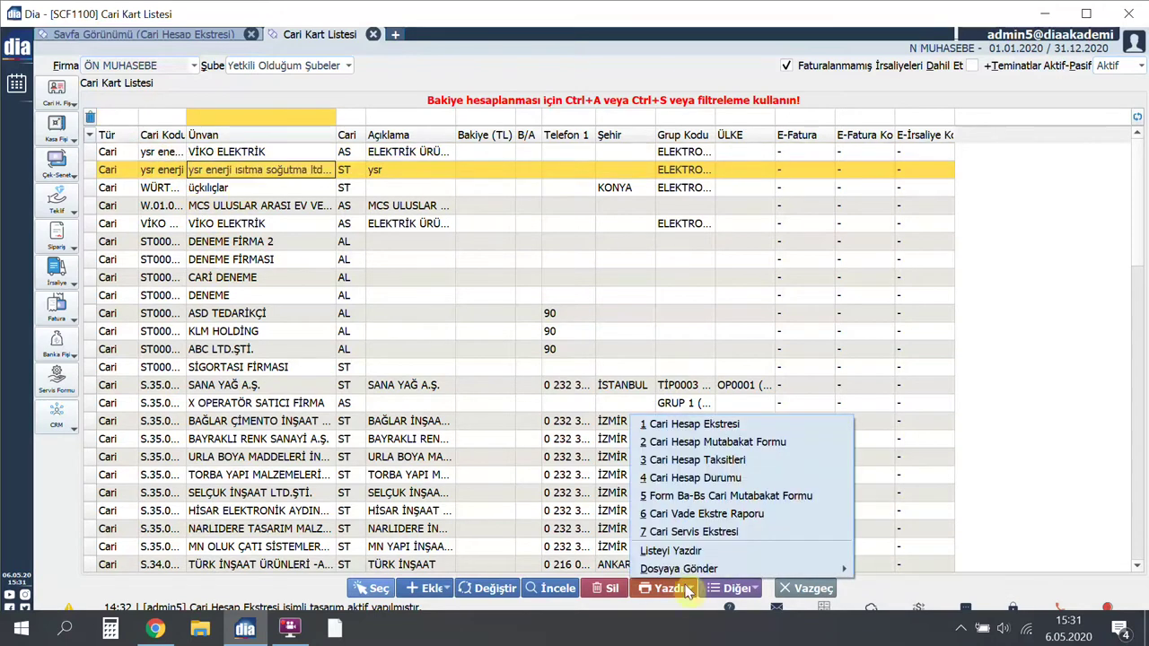
pyautogui.click(756, 427)
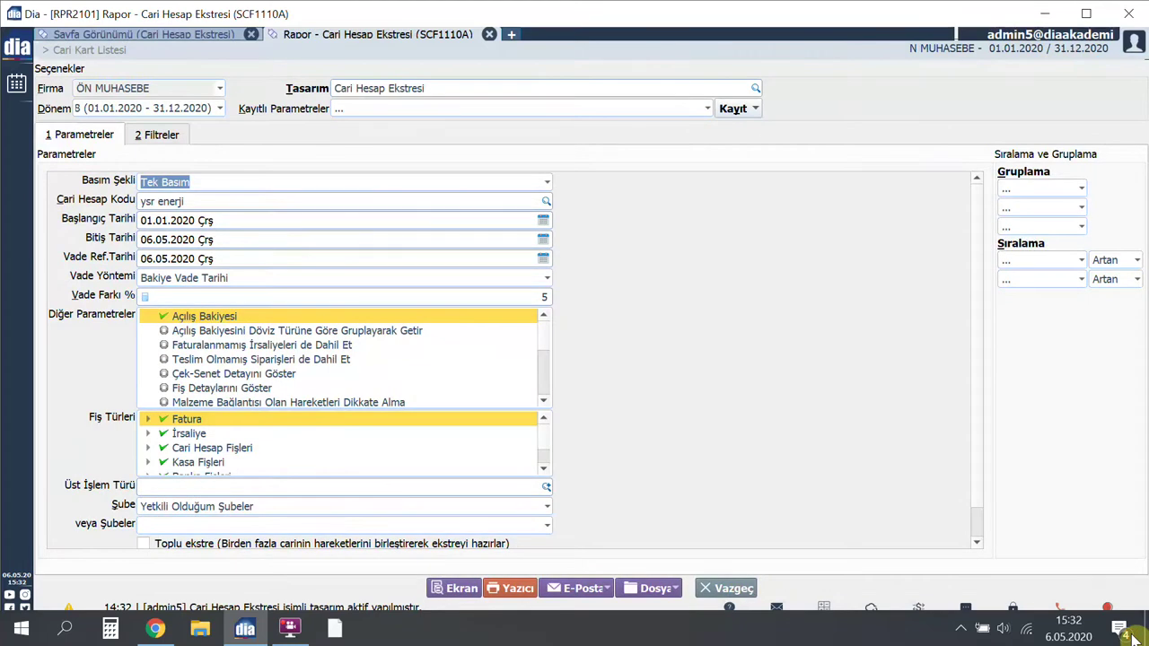